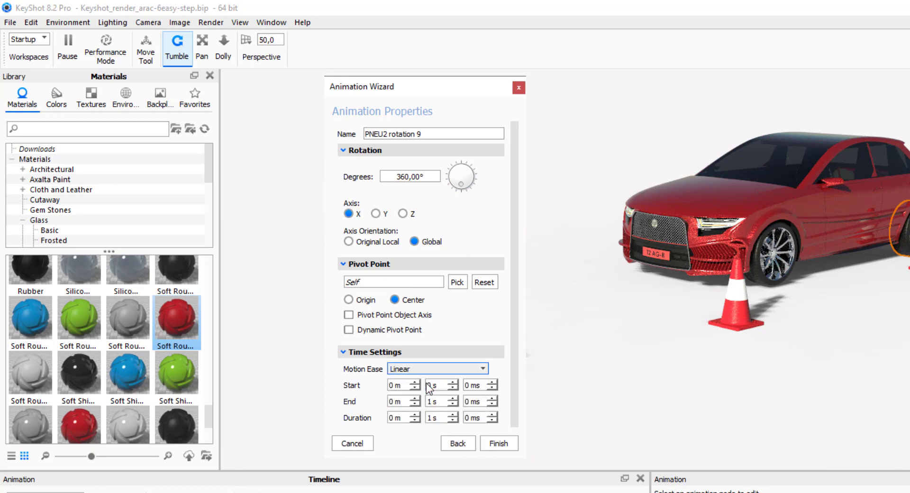
# - Set the wheel rotation's end time to 4 s and finish creating the animation
pyautogui.write('4')
pyautogui.press('Tab')
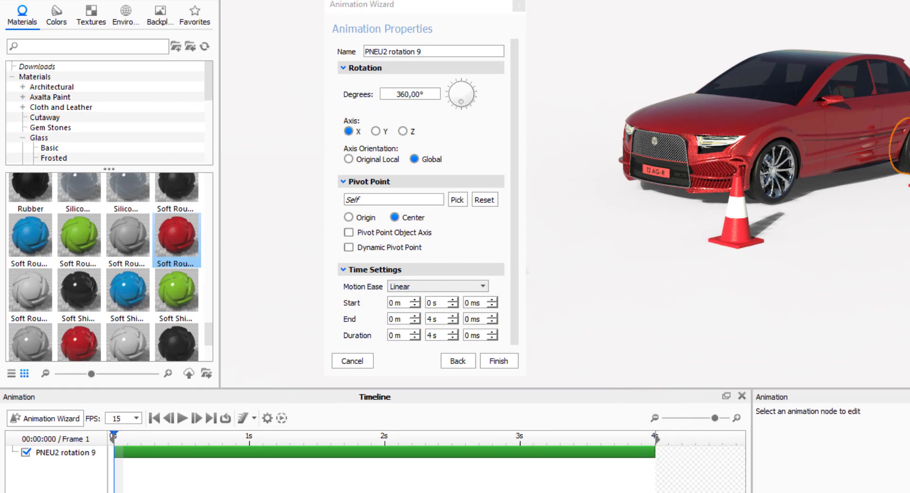
pyautogui.click(497, 360)
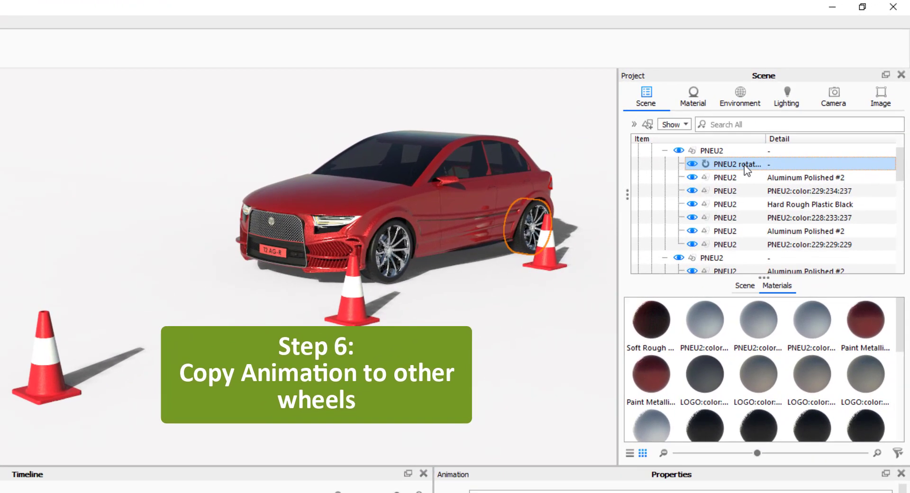
# - Copy the rotation animation from the first PNEU2 wheel and paste it, unlinked, onto the second PNEU2 group in the scene tree
pyautogui.rightClick(766, 144)
pyautogui.click(715, 188)
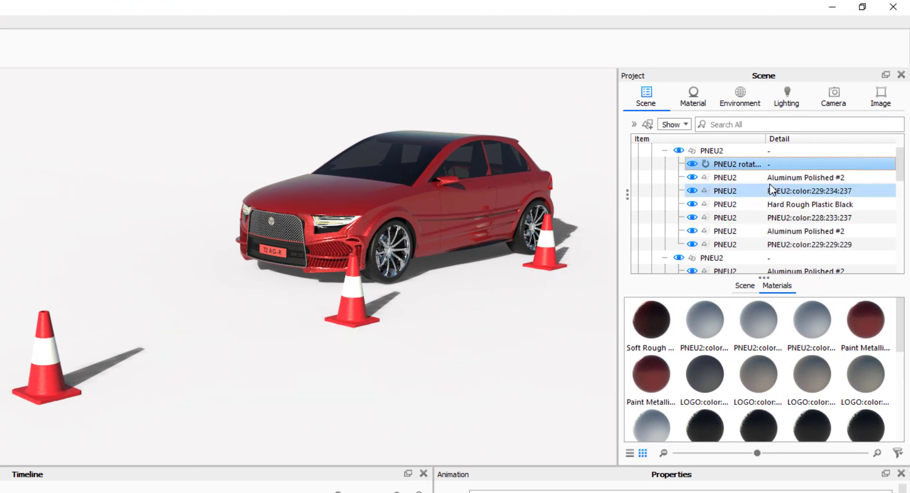
pyautogui.click(664, 151)
pyautogui.click(702, 151)
pyautogui.click(715, 166)
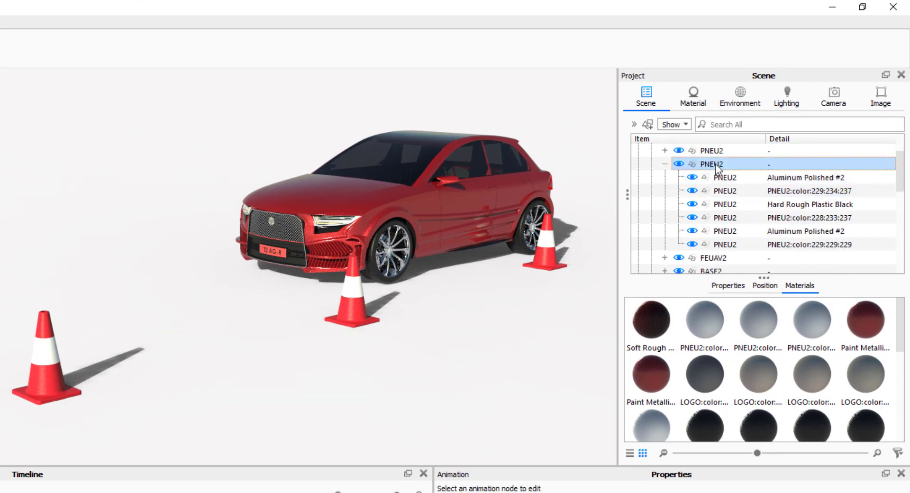
pyautogui.rightClick(716, 166)
pyautogui.moveTo(726, 184)
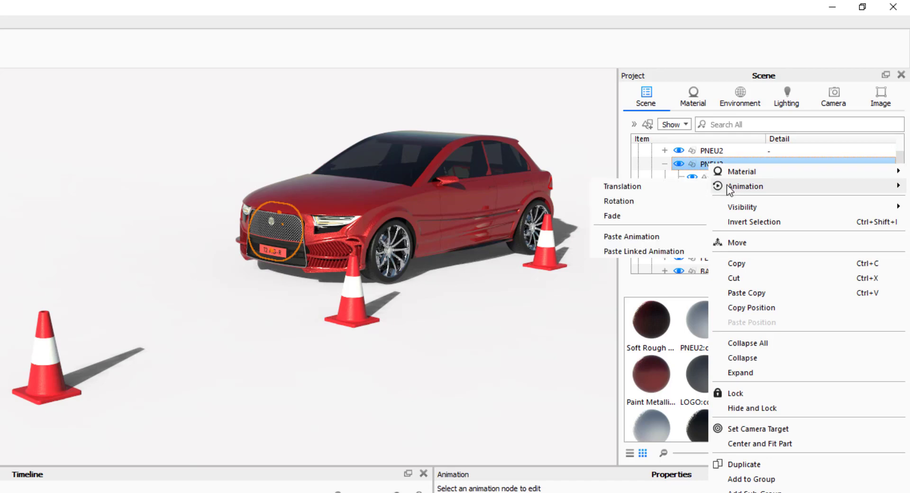
pyautogui.click(638, 235)
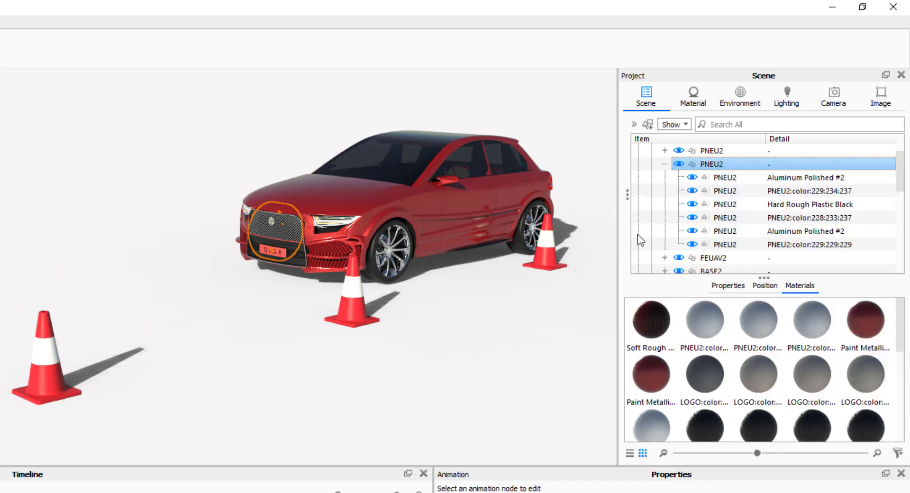
# - Paste the copied rotation animation, unlinked, onto the PNEU2 group of the visible front wheel, located between LOGO and CALANDRE
pyautogui.click(664, 163)
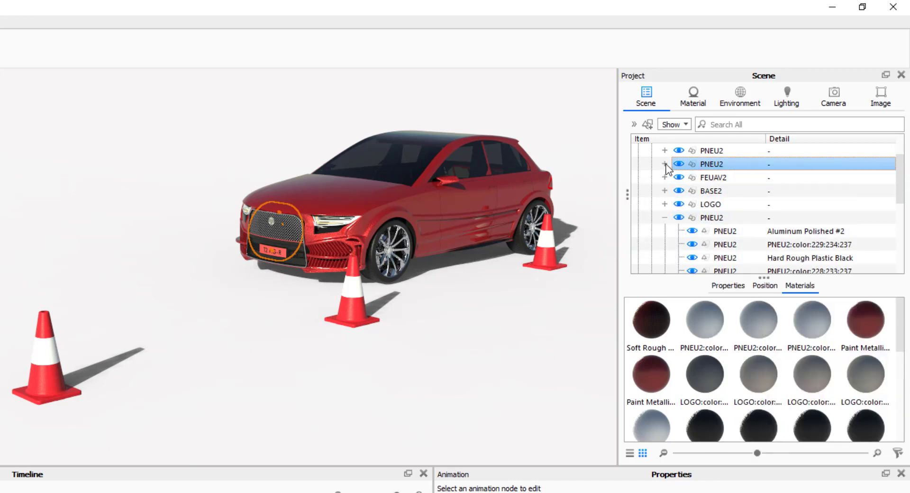
pyautogui.click(706, 219)
pyautogui.rightClick(706, 217)
pyautogui.moveTo(723, 237)
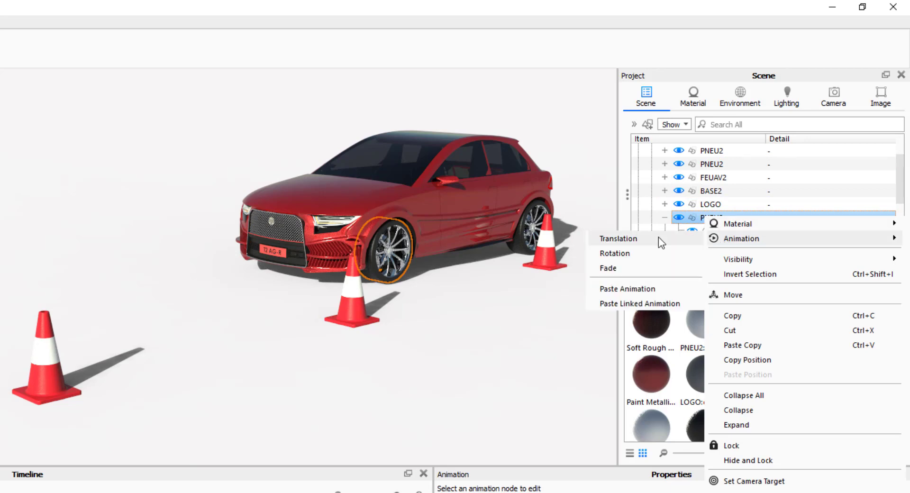
pyautogui.click(622, 288)
# - Paste the copied rotation animation, unlinked, onto the last PNEU2 group, located below CALANDRE
pyautogui.click(665, 218)
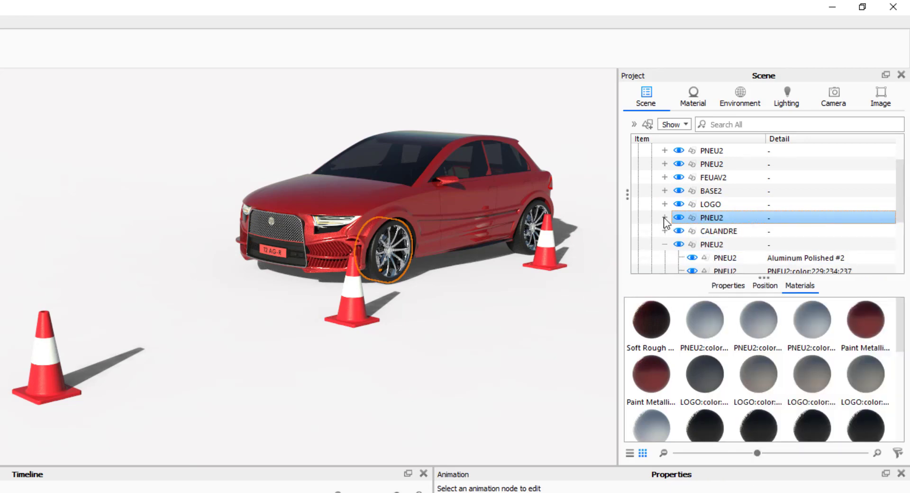
pyautogui.click(665, 245)
pyautogui.click(702, 244)
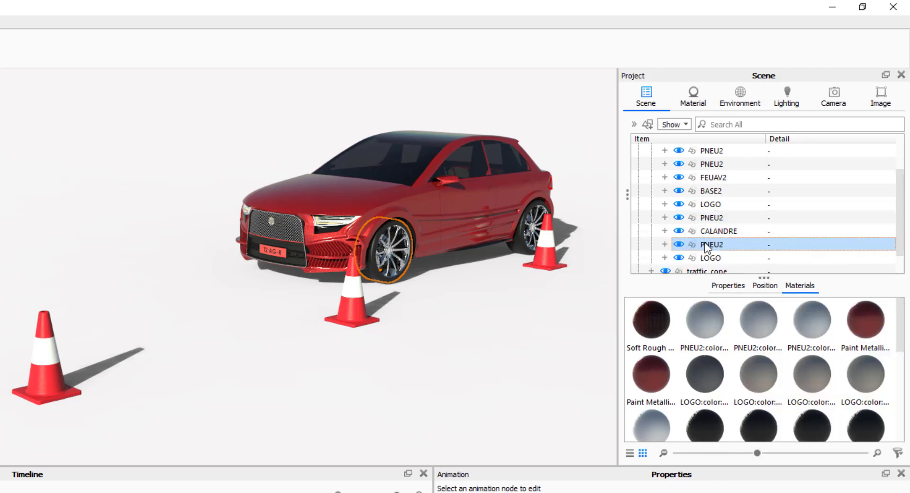
pyautogui.rightClick(705, 245)
pyautogui.moveTo(713, 263)
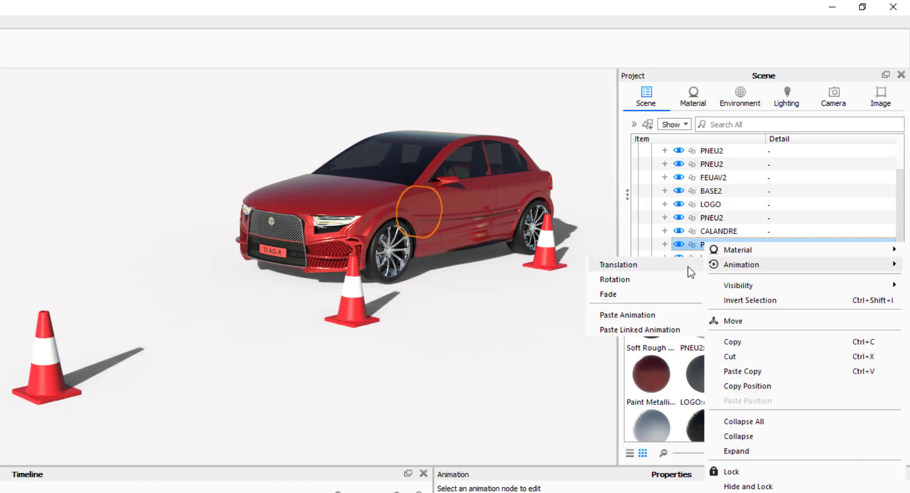
pyautogui.click(625, 314)
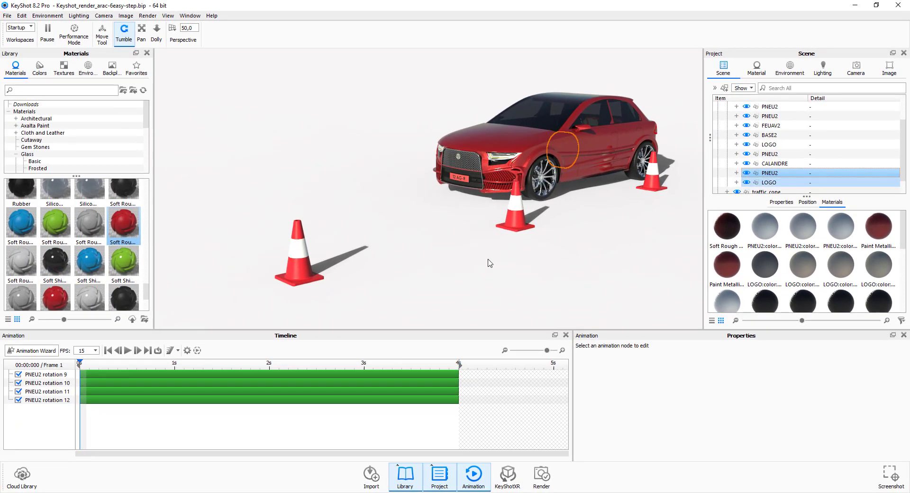
# - Add a Translation model animation to the whole car, T2 PHASE 3, using the Animation Wizard
pyautogui.moveTo(90, 363)
pyautogui.mouseDown()
pyautogui.moveTo(444, 364)
pyautogui.moveTo(79, 365)
pyautogui.mouseUp()
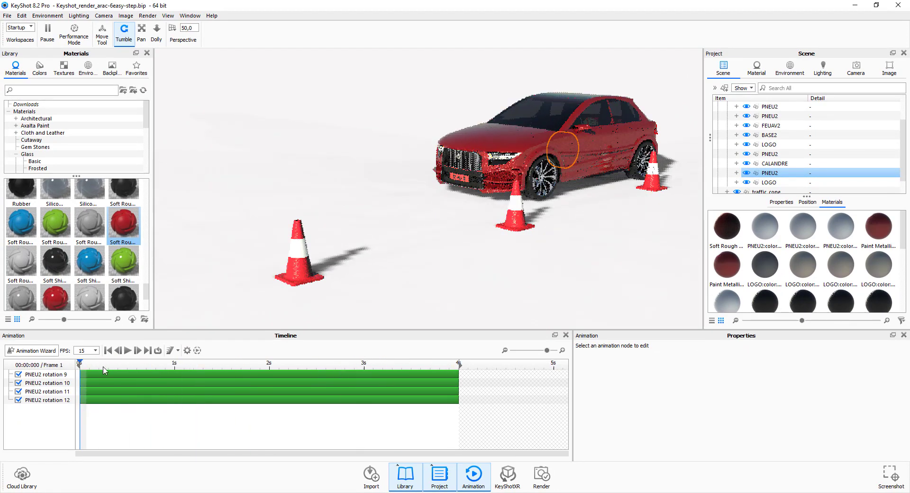
pyautogui.click(28, 351)
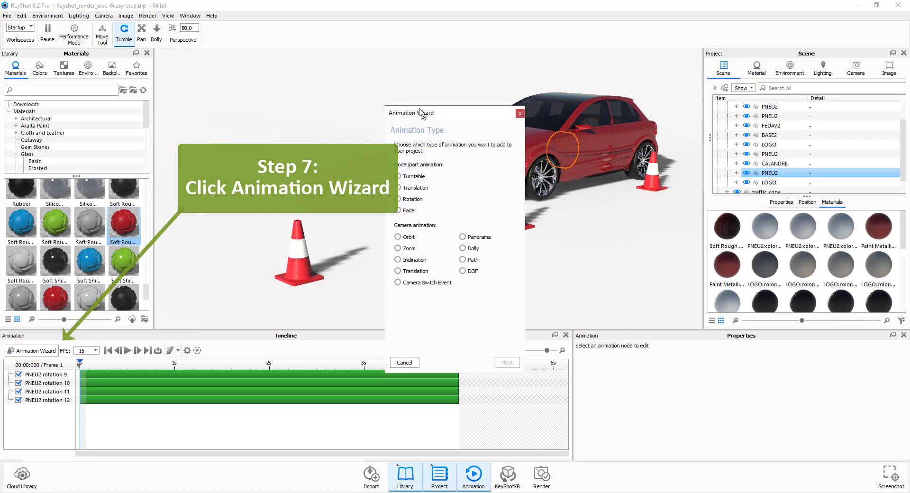
pyautogui.moveTo(419, 116); pyautogui.dragTo(248, 50)
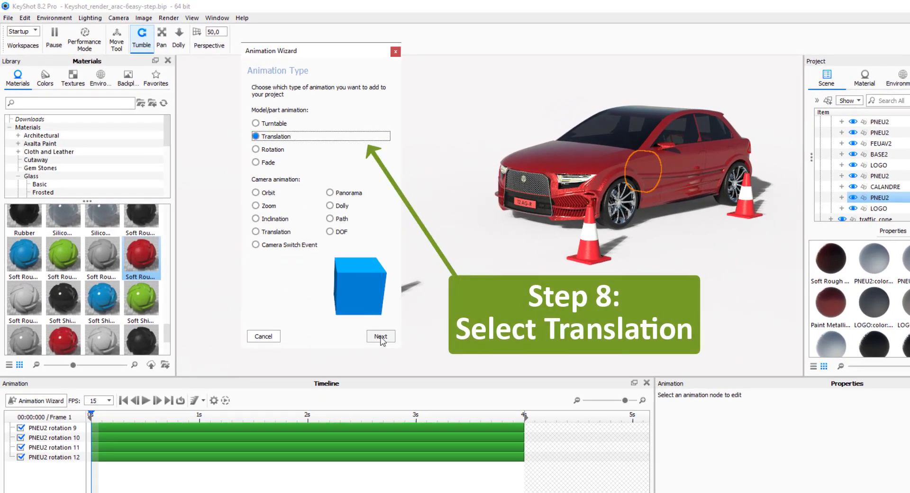
pyautogui.click(334, 294)
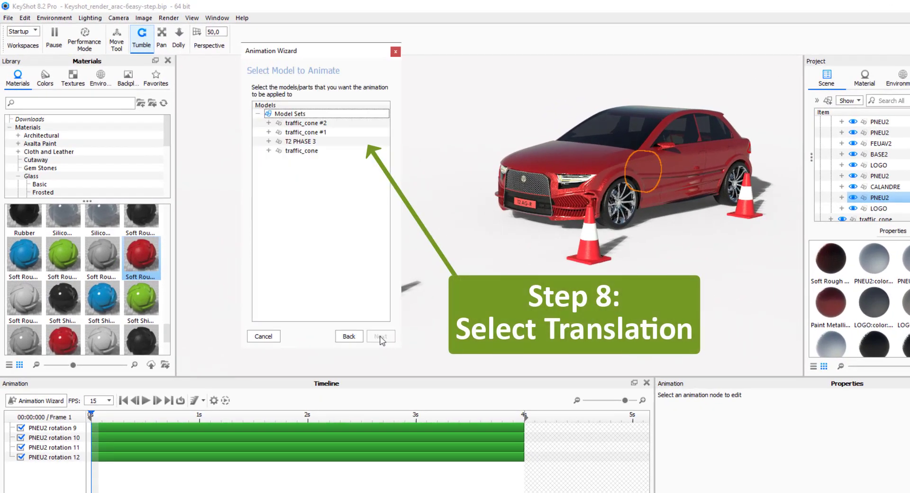
pyautogui.click(300, 141)
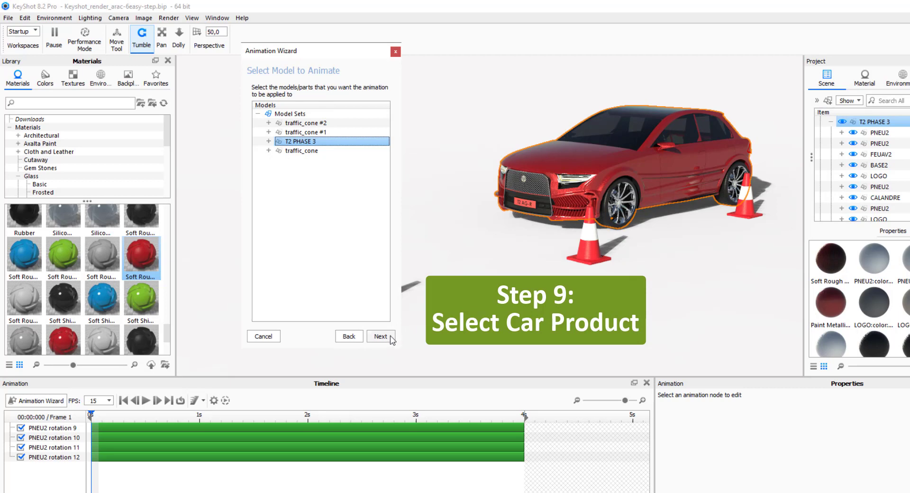
pyautogui.click(381, 337)
# - Set the car's translation to Y 0 and Z 2000, with the axis orientation at Original Local
pyautogui.doubleClick(361, 137)
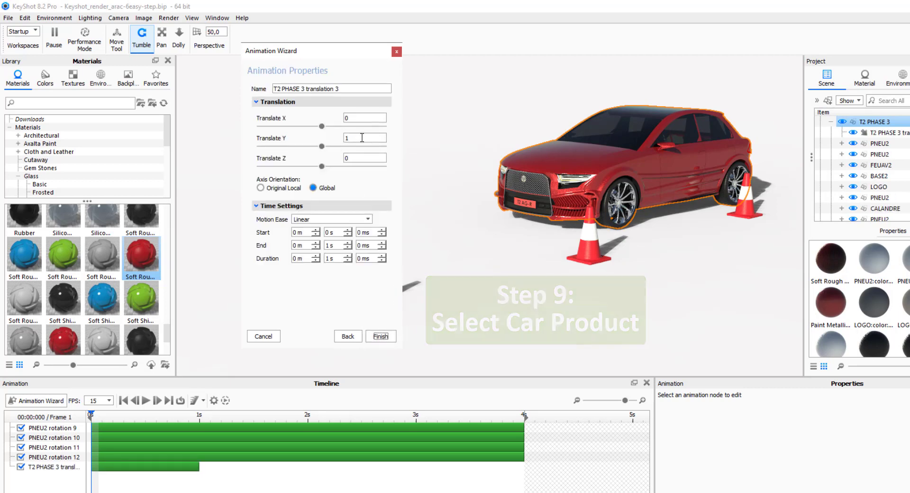
pyautogui.write('0')
pyautogui.press('Tab')
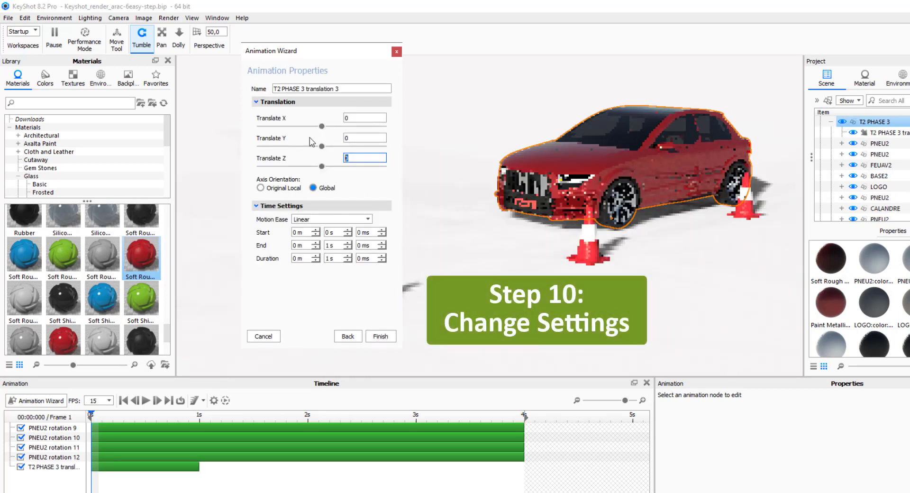
pyautogui.write('2000')
pyautogui.press('Return')
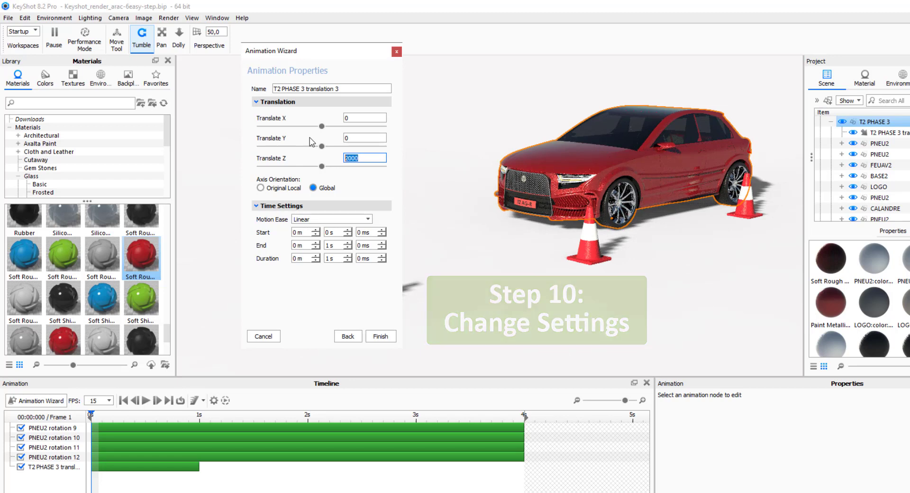
pyautogui.click(278, 188)
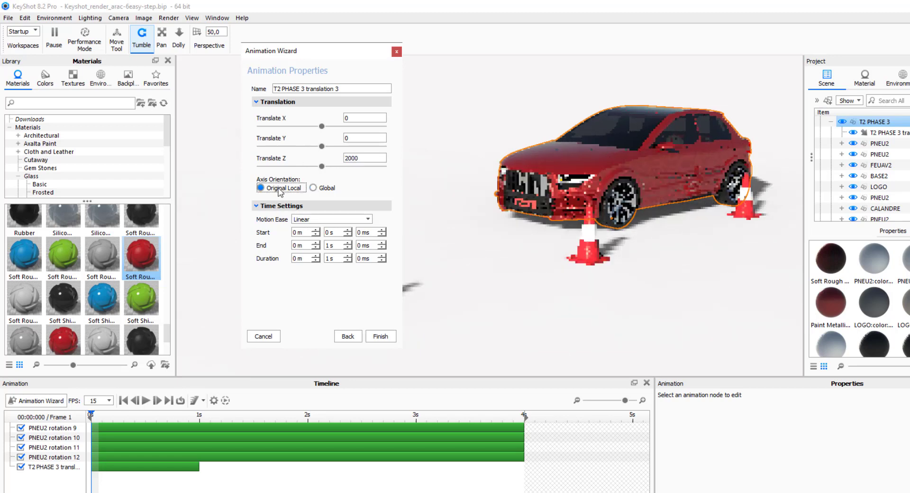
# - Extend the car's translation on the timeline to 4 s, finish the animation setup and play it back
pyautogui.click(198, 466)
pyautogui.moveTo(198, 467); pyautogui.dragTo(430, 467)
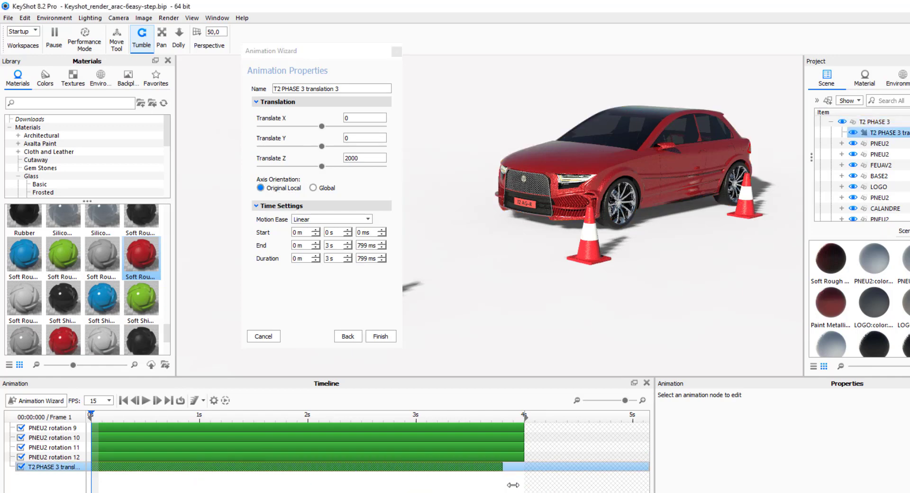
pyautogui.click(381, 337)
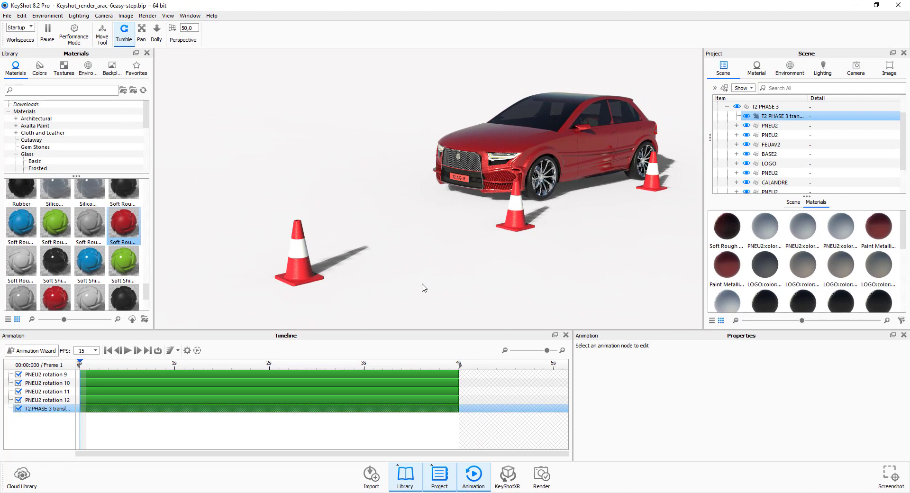
pyautogui.click(127, 350)
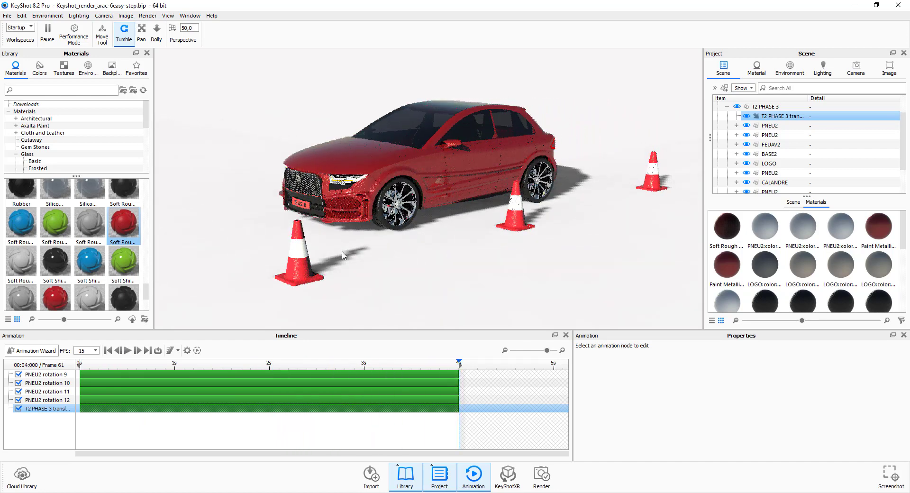
# - Mirror all four wheel rotations and the car's translation together on the timeline
pyautogui.click(45, 374)
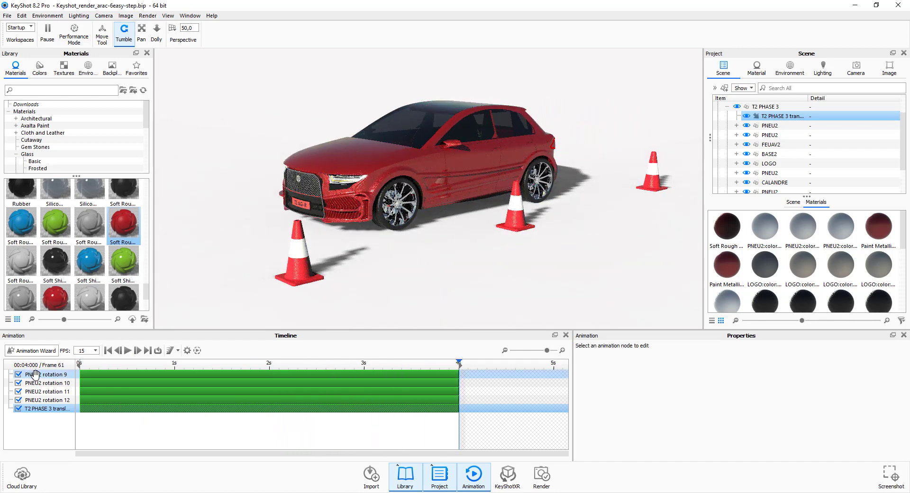
pyautogui.keyDown('shift'); pyautogui.click(45, 400); pyautogui.keyUp('shift')
pyautogui.rightClick(45, 406)
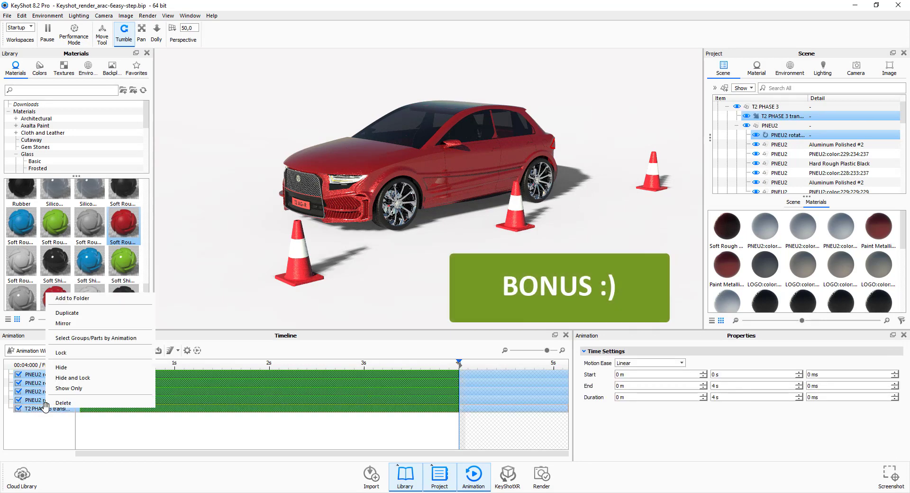
pyautogui.click(63, 323)
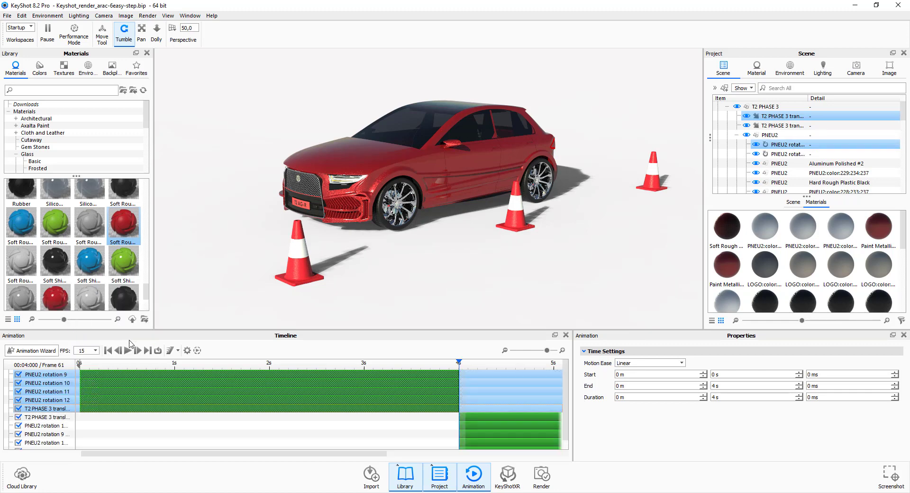
# - Play the full animation from its first frame and save the scene file
pyautogui.click(109, 351)
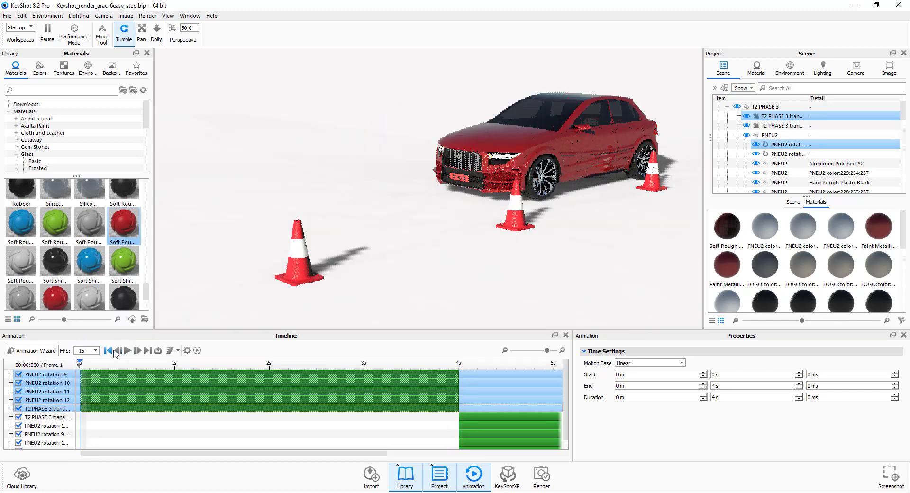
pyautogui.click(128, 350)
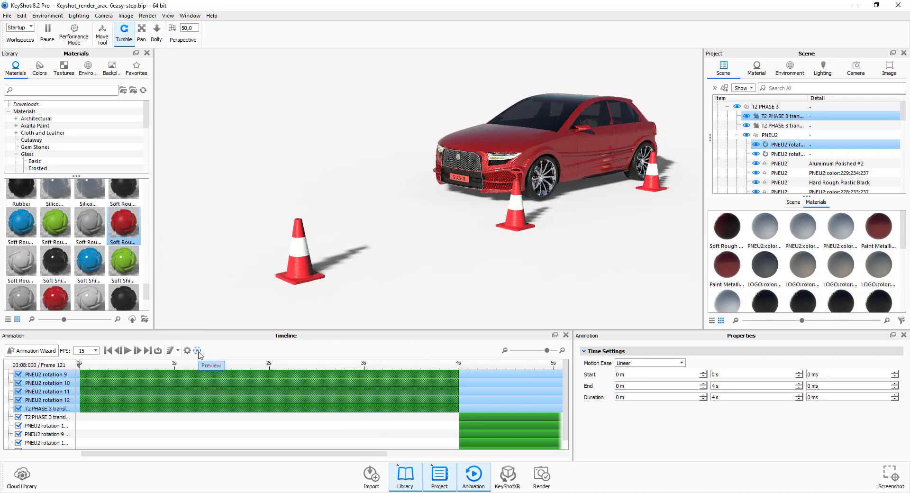
pyautogui.click(7, 16)
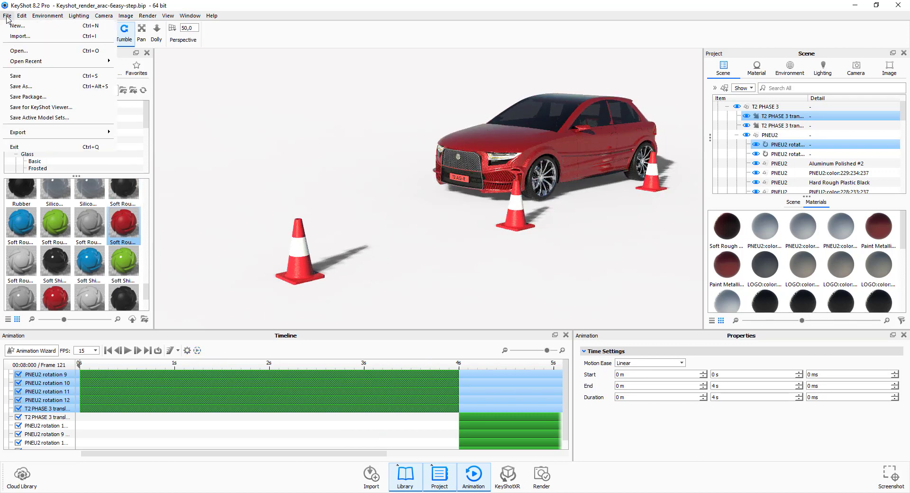
pyautogui.click(19, 75)
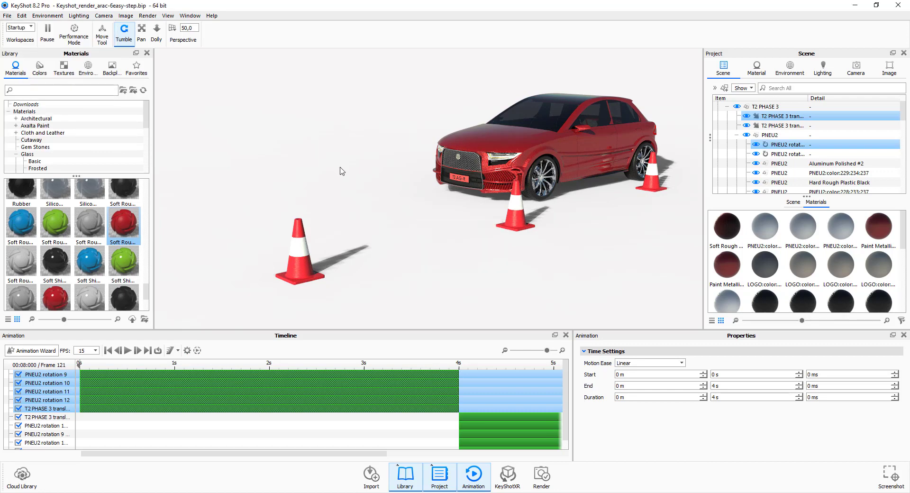
# - Generate an animation preview, stop its rendering early and enlarge the preview window for viewing the playback
pyautogui.click(197, 351)
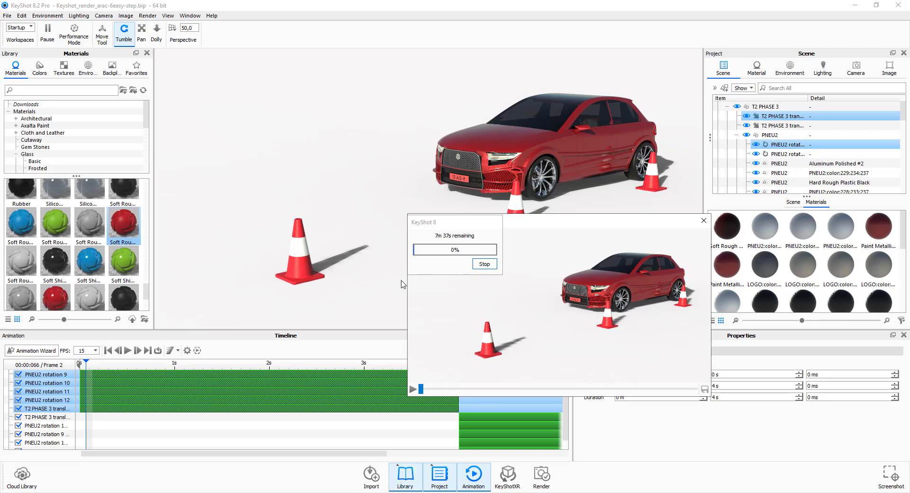
pyautogui.click(484, 263)
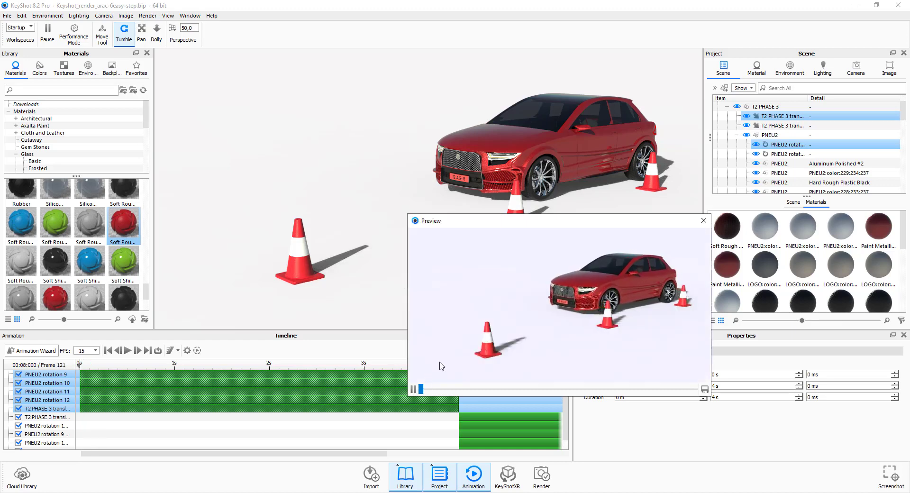
pyautogui.moveTo(583, 225); pyautogui.dragTo(433, 134)
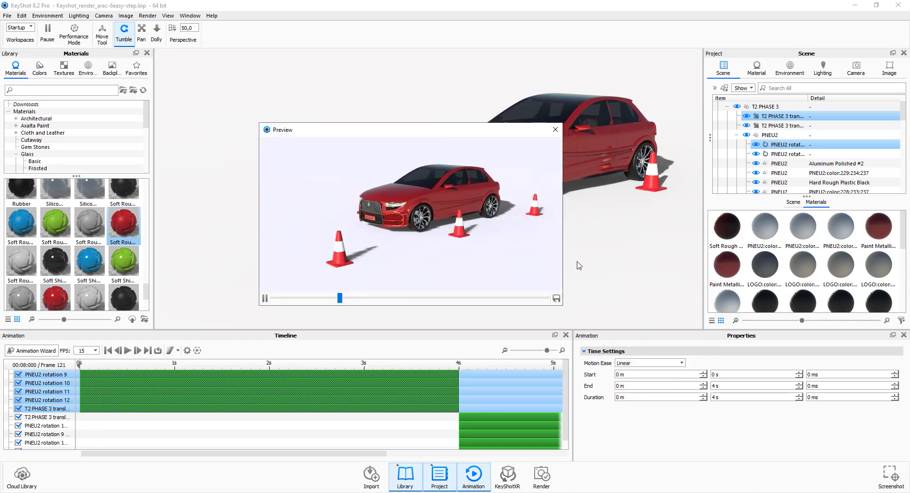
pyautogui.moveTo(553, 307); pyautogui.dragTo(828, 427)
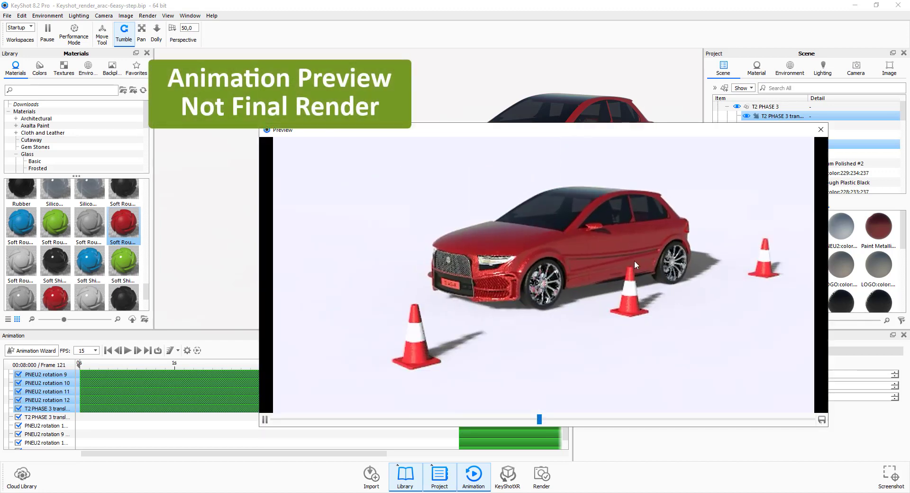
# - Replay the finished animation preview from its beginning and close the preview window
pyautogui.moveTo(595, 134); pyautogui.dragTo(647, 124)
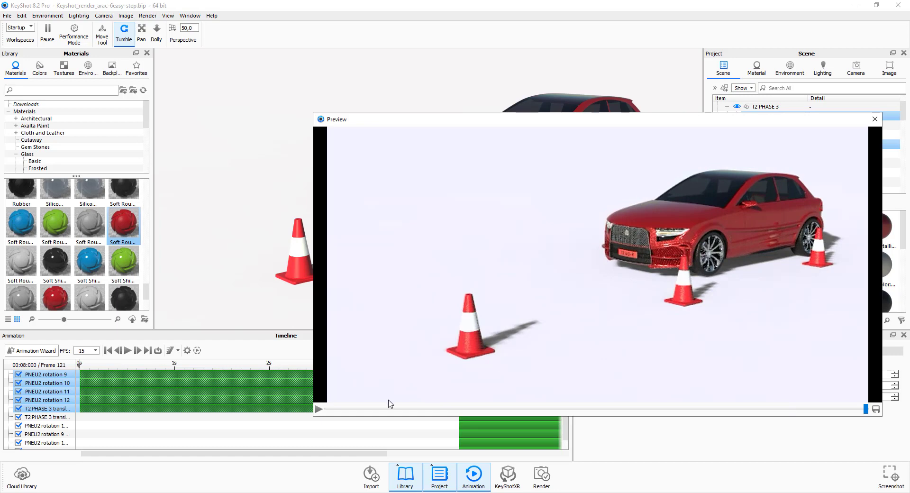
pyautogui.click(319, 409)
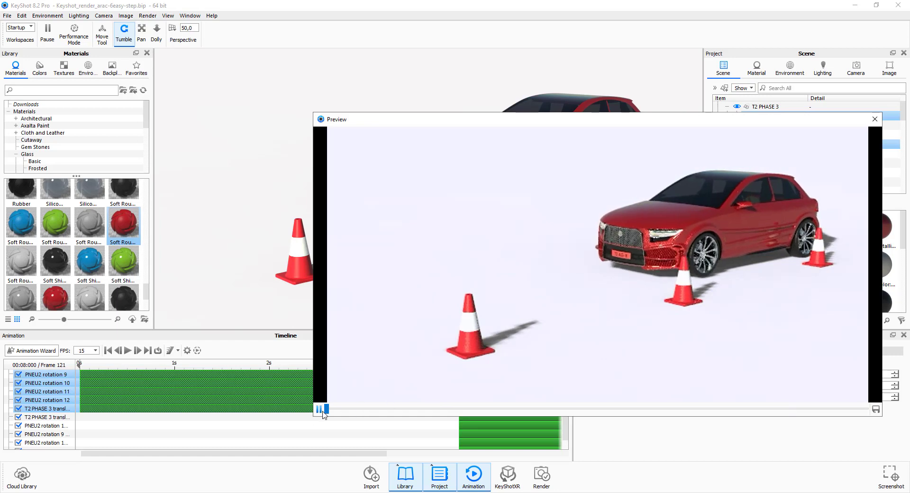
pyautogui.click(875, 119)
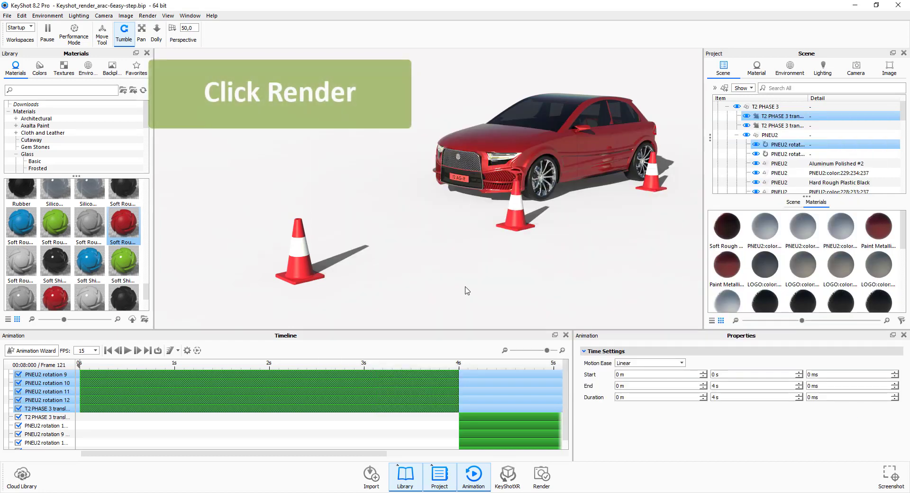
# - Open the render settings for animation output and choose the 1920 x 983 resolution preset
pyautogui.click(541, 477)
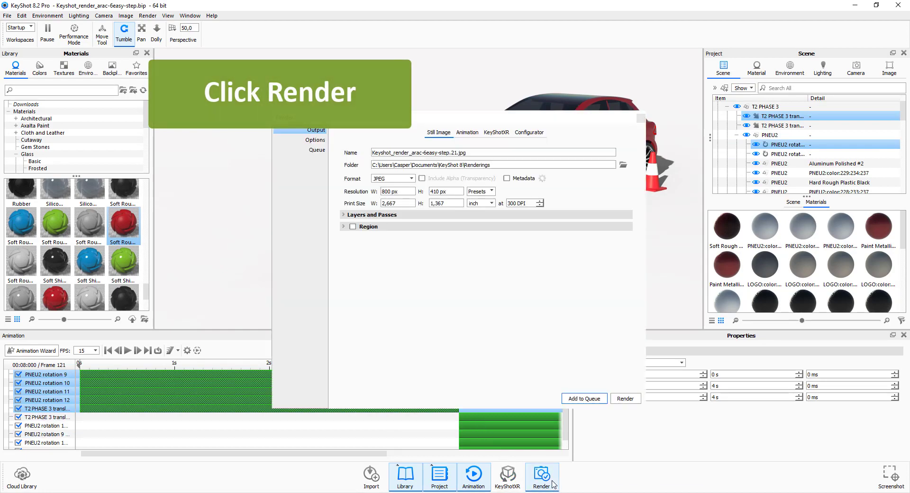
pyautogui.click(471, 134)
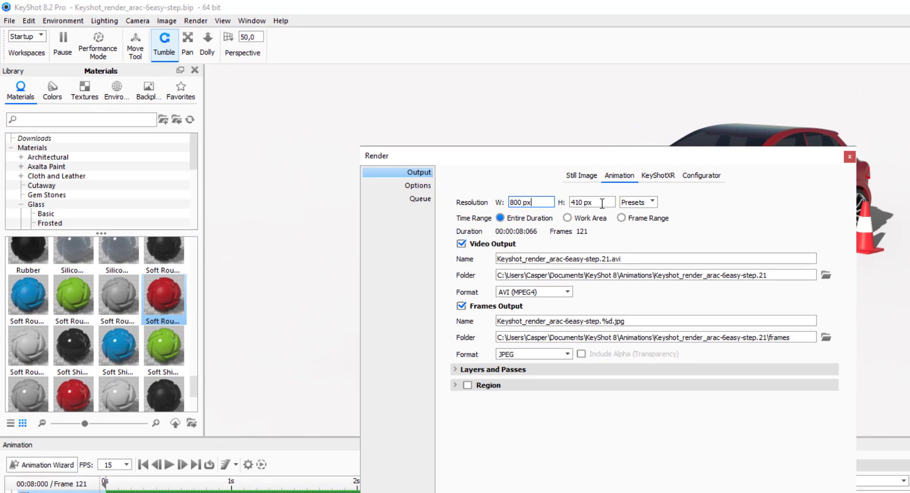
pyautogui.click(635, 203)
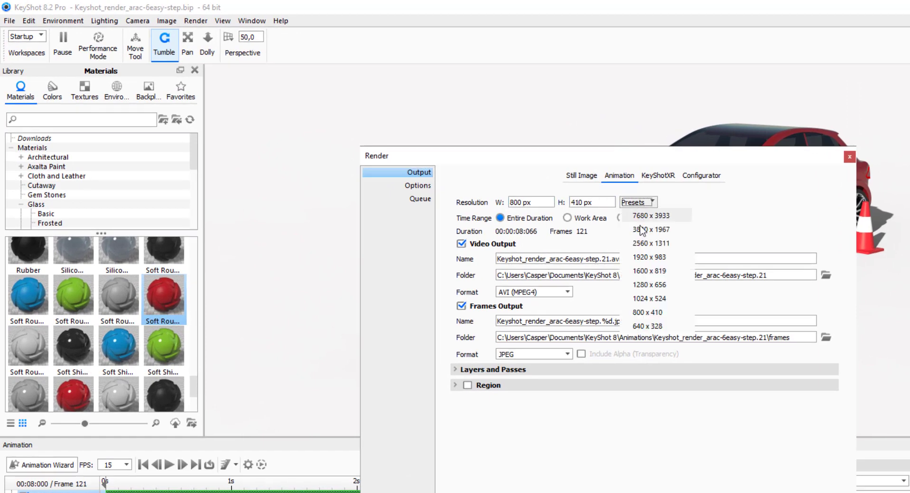
pyautogui.click(648, 257)
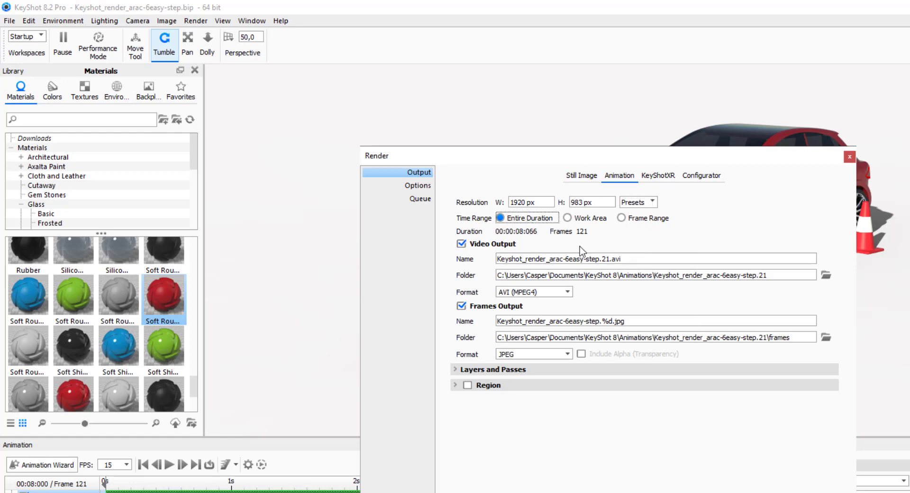
# - Set the video output folder to F:/Dergi/3dcatia/Youtube/Keyshot_Arac_render, disable the frames output and expand the layers and passes settings
pyautogui.tripleClick(558, 275)
pyautogui.write('F:/Dergi/3dcatia/Youtube/Keyshot_Arac_render')
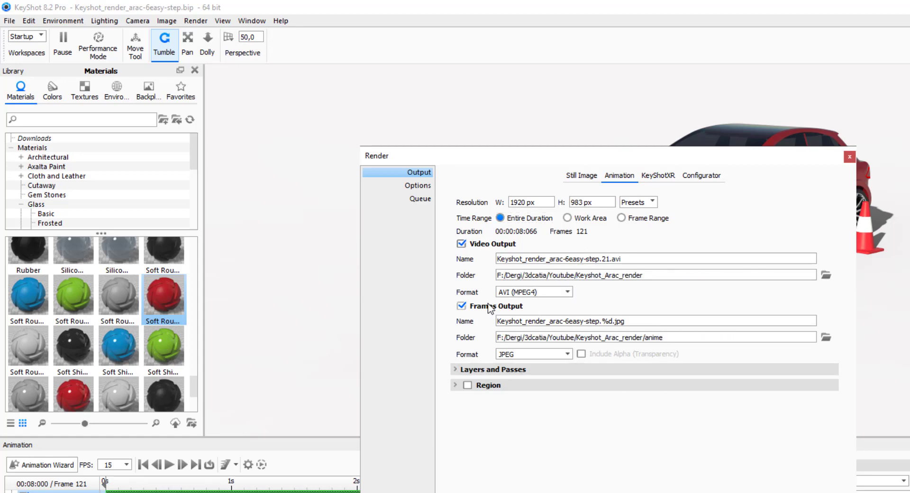
pyautogui.click(488, 306)
pyautogui.click(458, 370)
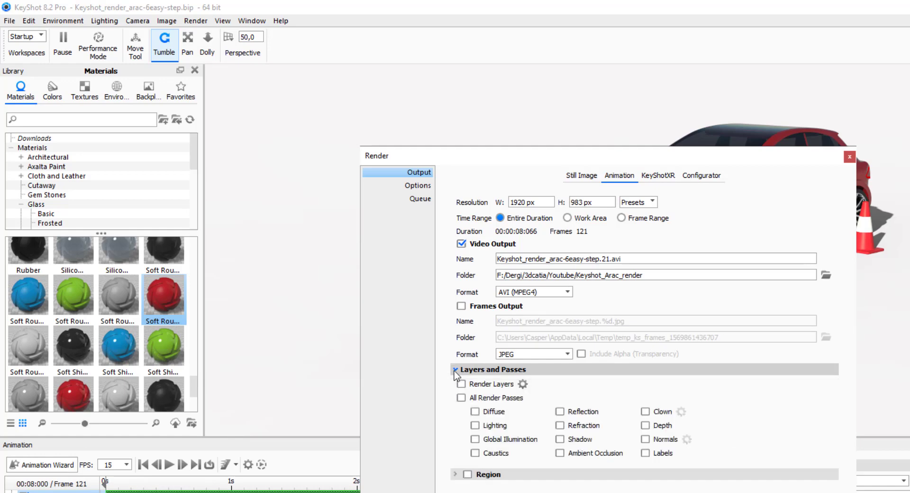
# - Check the sample count in the render quality options and start rendering the animation
pyautogui.click(426, 190)
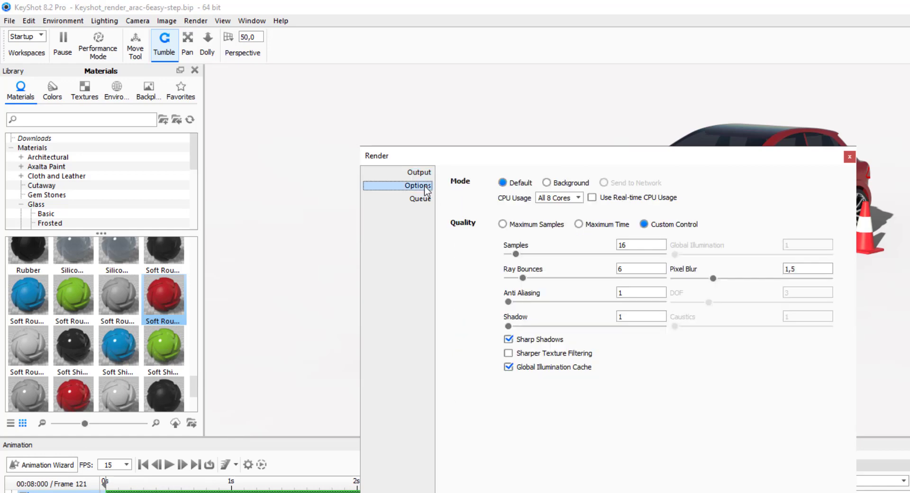
pyautogui.moveTo(635, 244); pyautogui.dragTo(559, 242)
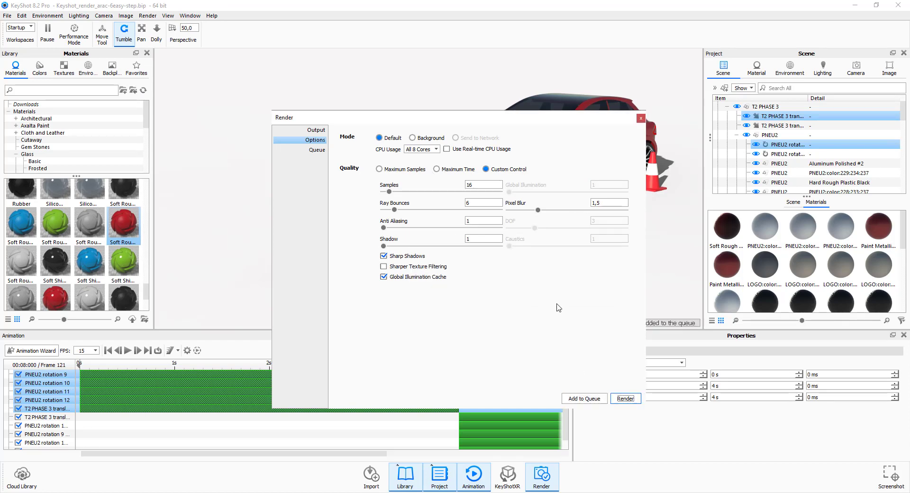
pyautogui.click(625, 399)
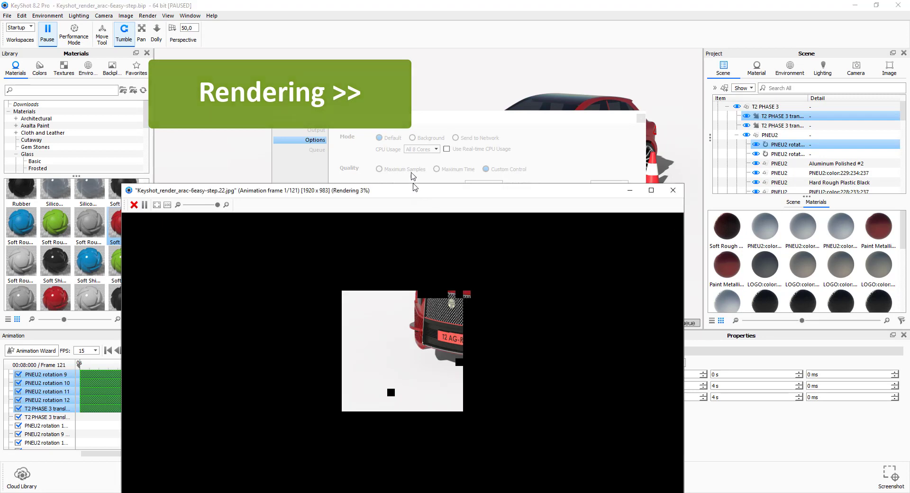
pyautogui.moveTo(416, 196); pyautogui.dragTo(401, 77)
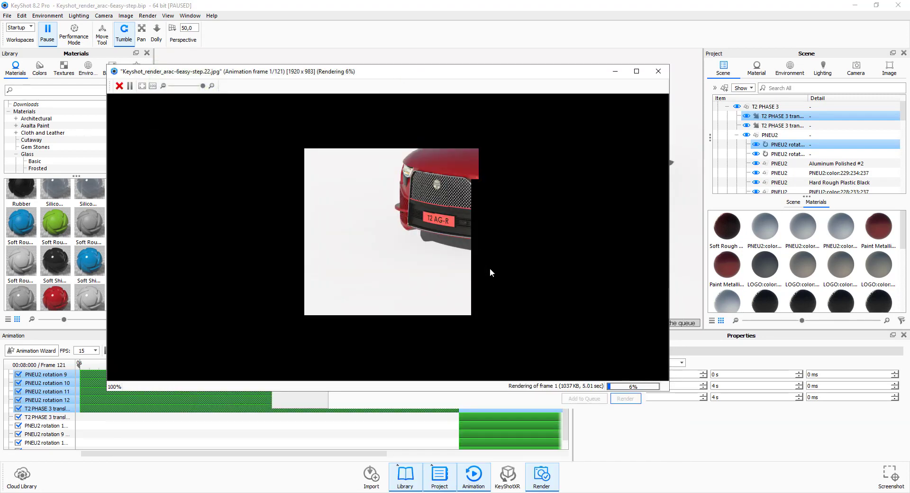